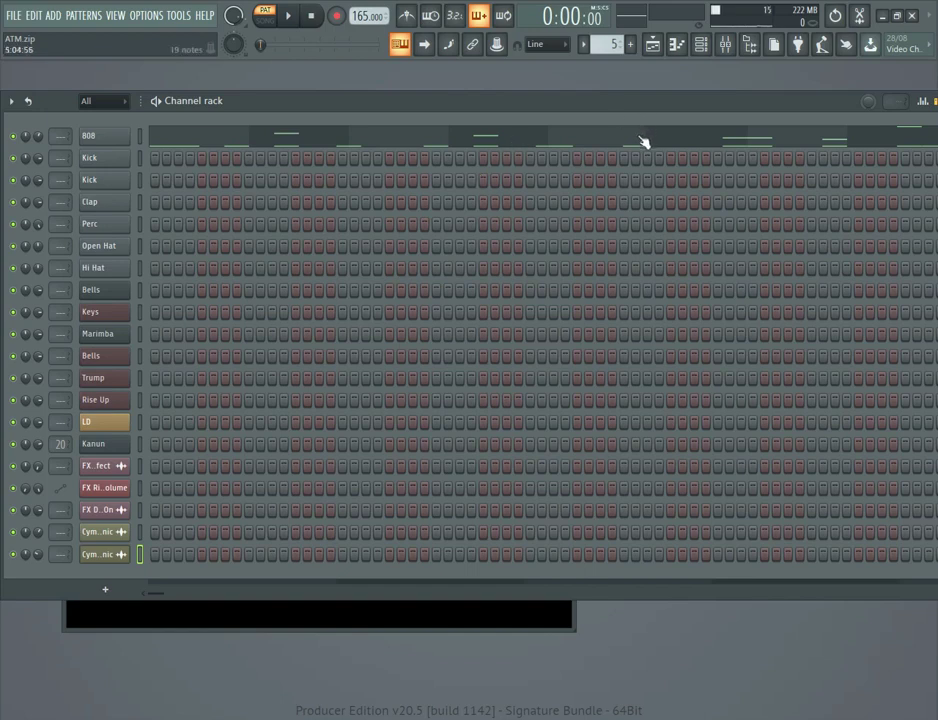
Open the 808 channel's notes in the piano roll and play pattern 5 across its full length
left_click(515, 148)
key("space")
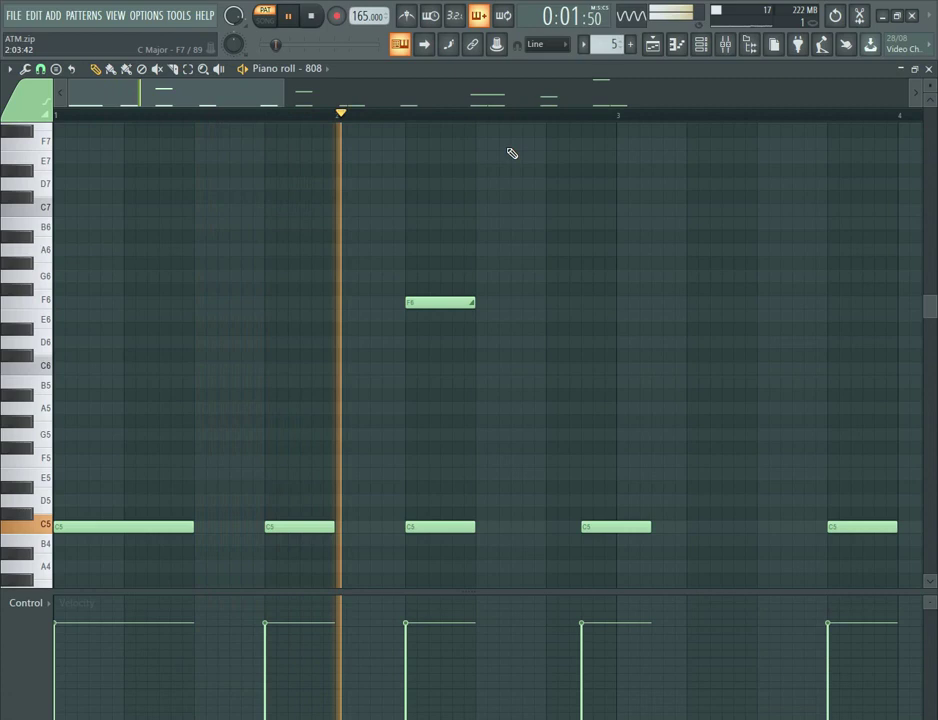
scroll(507, 360, "down", 2)
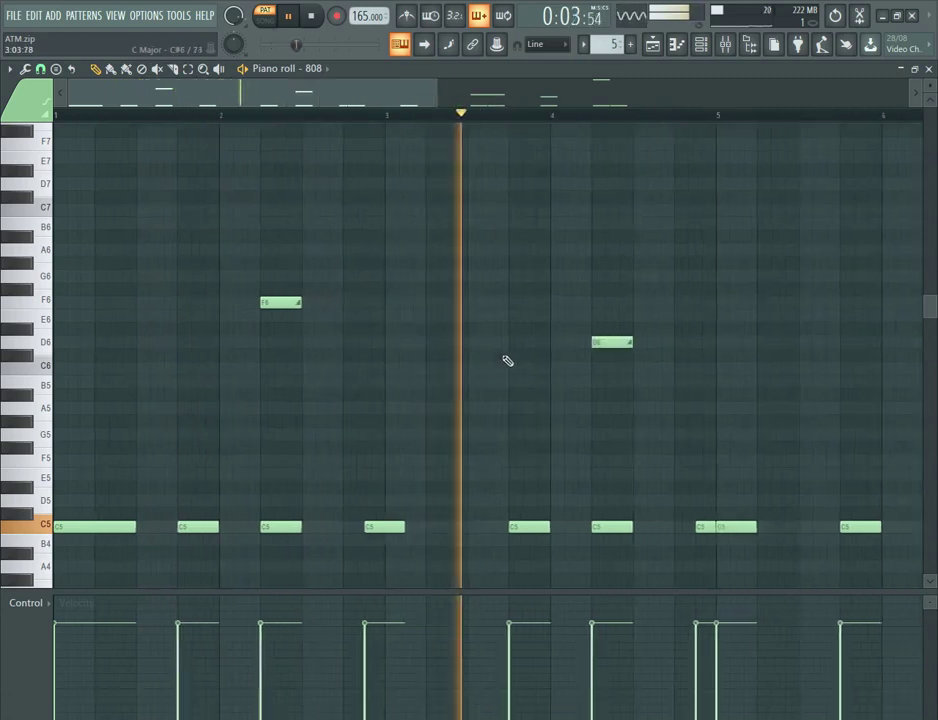
scroll(507, 360, "down", 2)
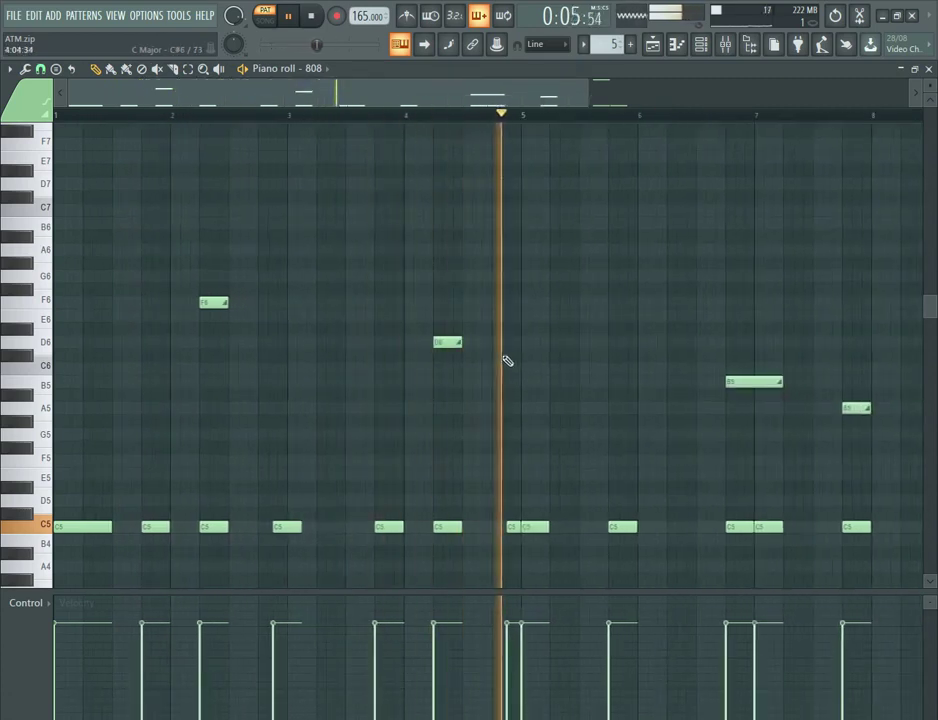
scroll(507, 360, "down", 1)
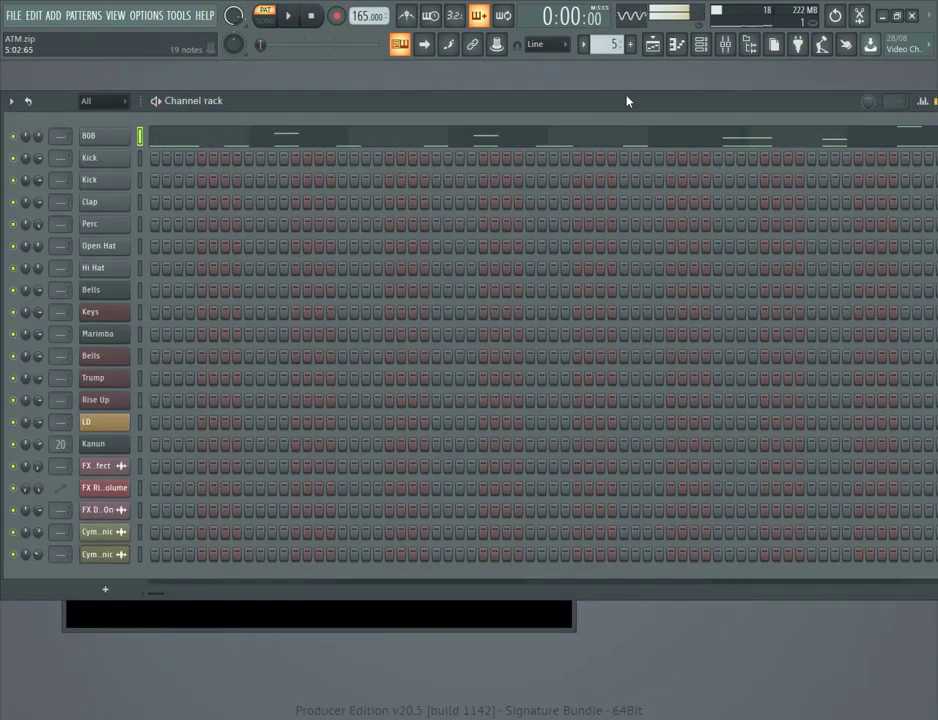
Play back the two kick patterns, 6 and 7, one after the other in the channel rack
key("KP_Add")
key("space")
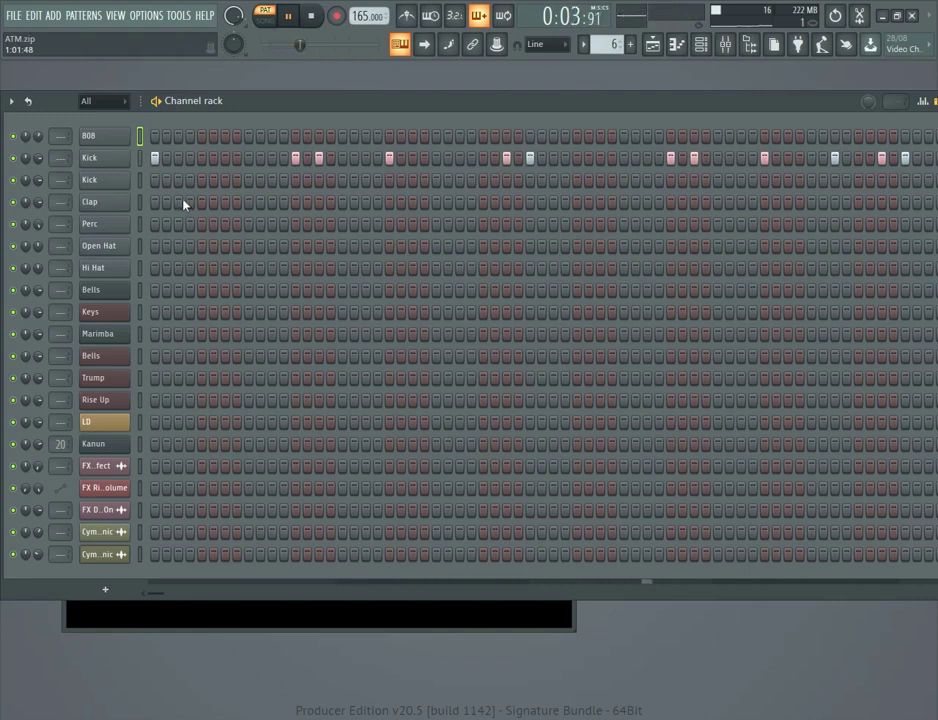
key("space")
key("KP_Add")
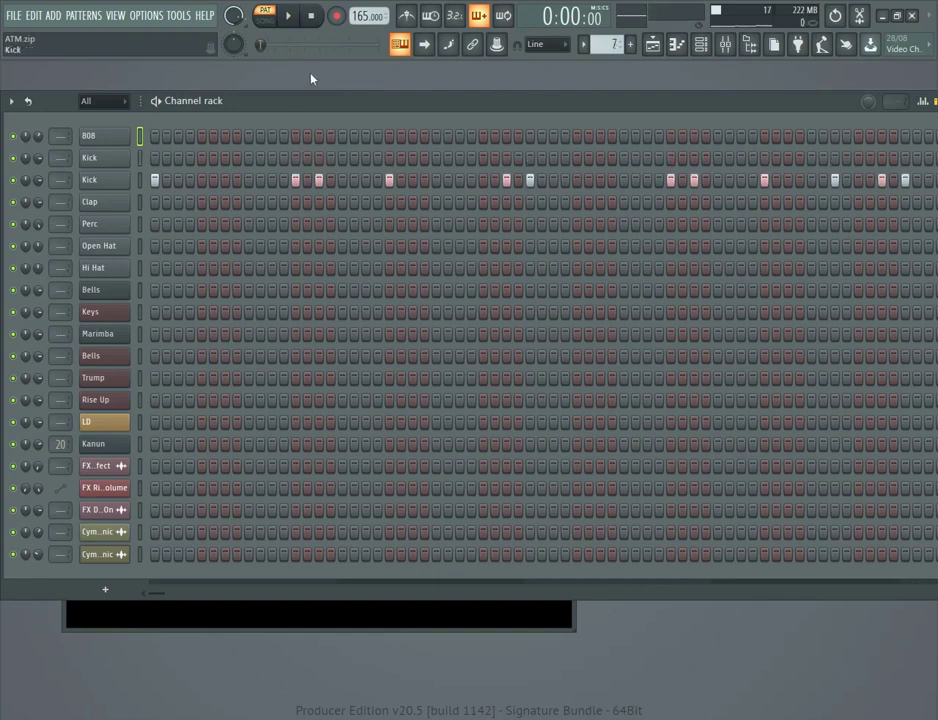
key("space")
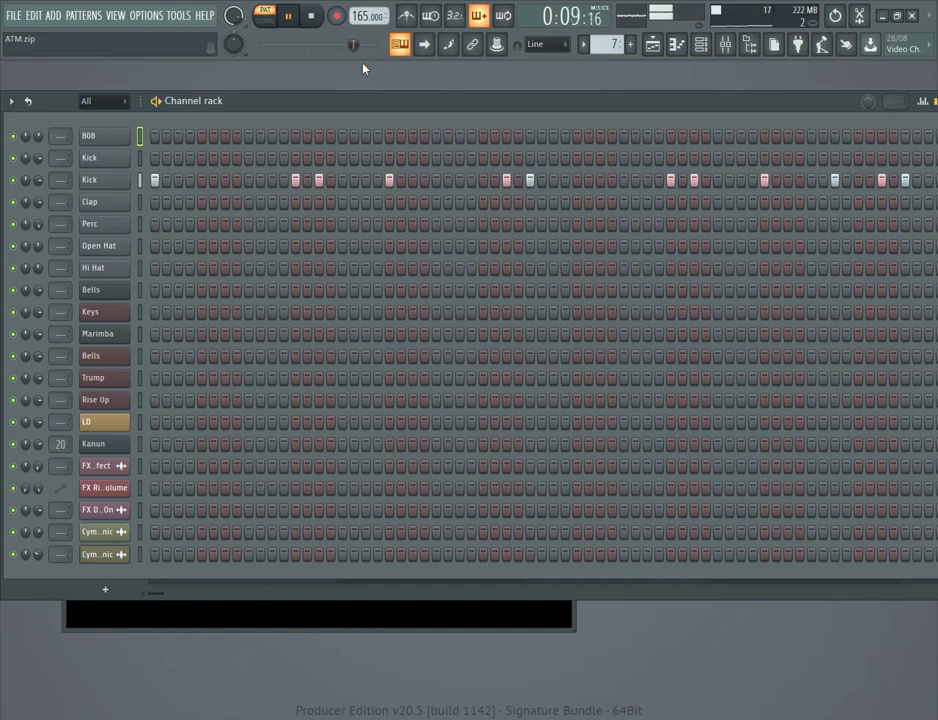
key("space")
Continue through the drum patterns, playing the Perc, Open Hat and Hi Hat patterns 9 to 11
key("KP_Add")
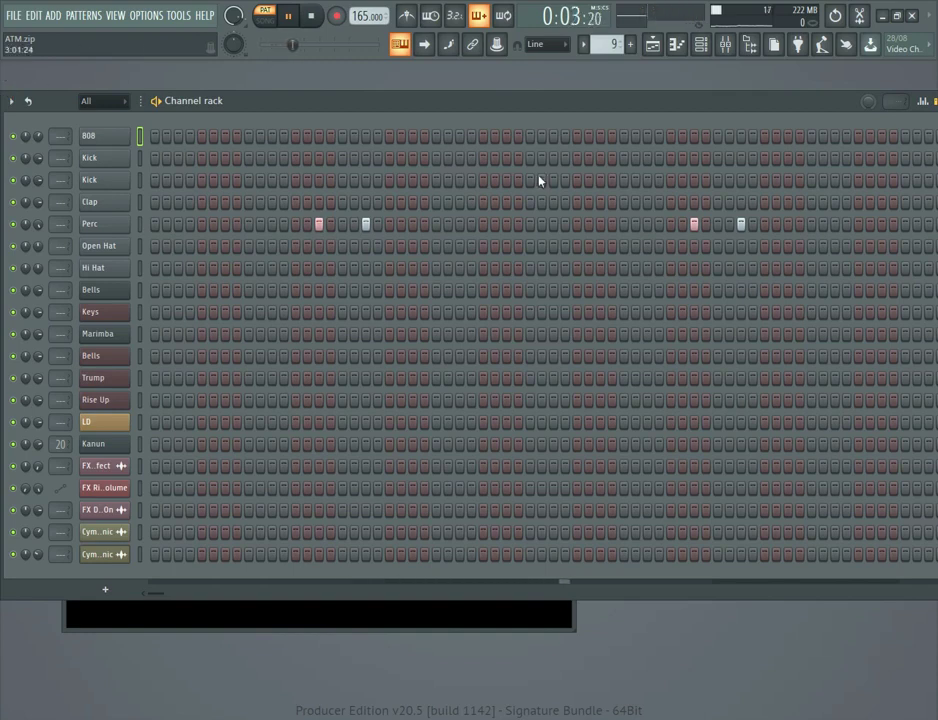
left_click(634, 40)
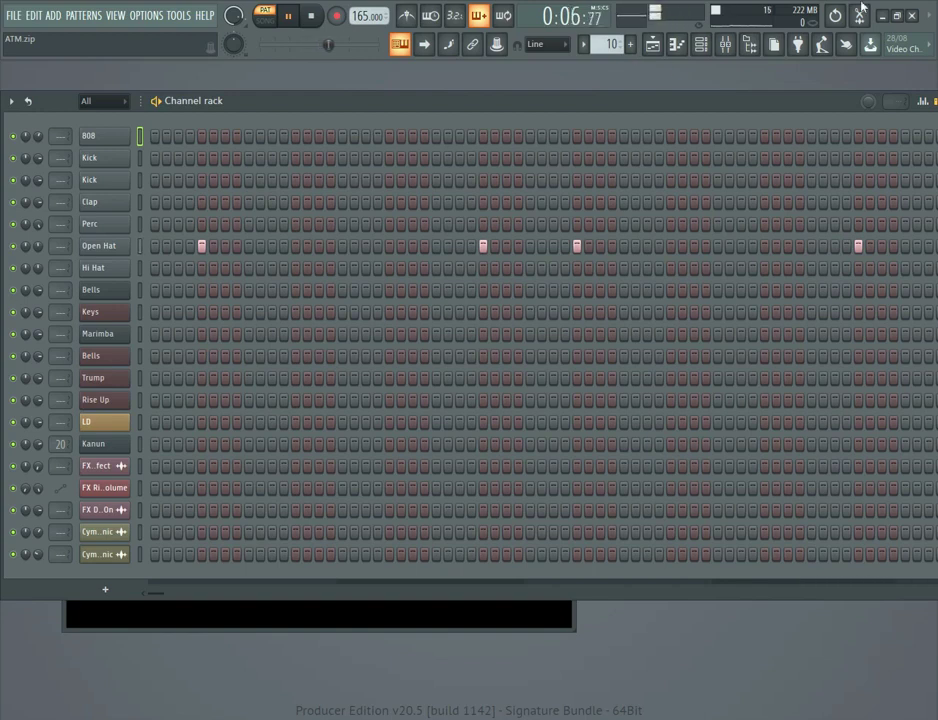
key("KP_Add")
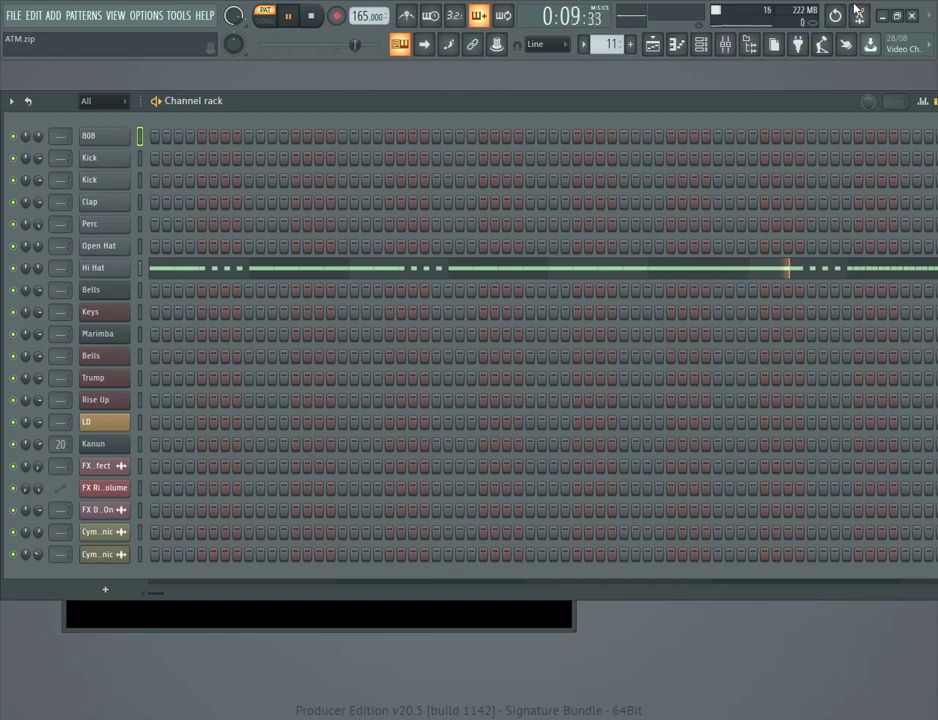
key("space")
Switch to pattern 12, play its Bells melody in the piano roll, and return to the channel rack
key("KP_Add")
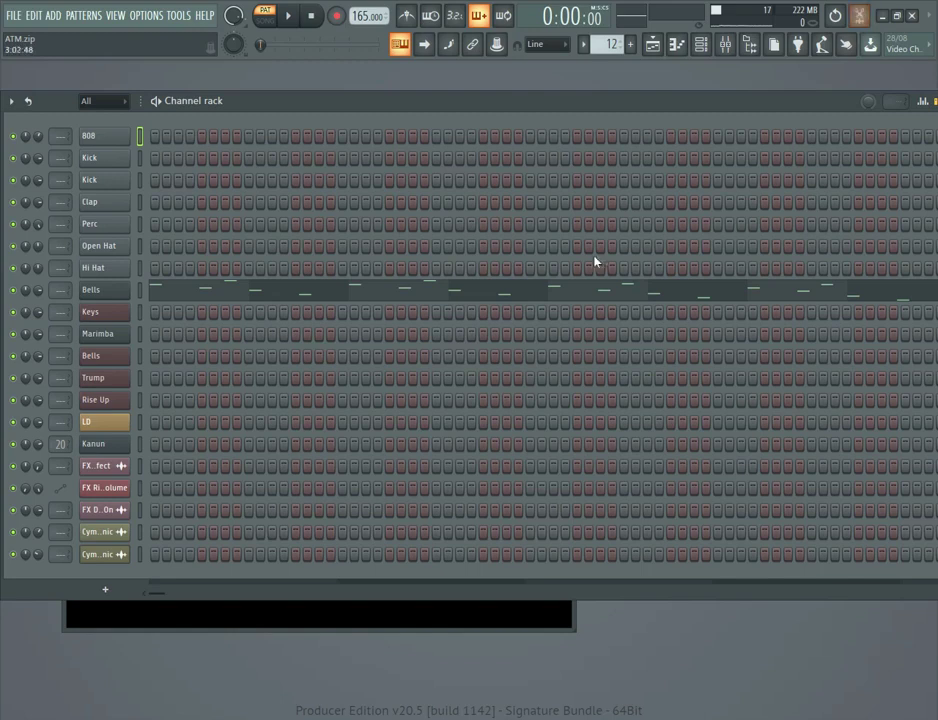
left_click(230, 288)
key("space")
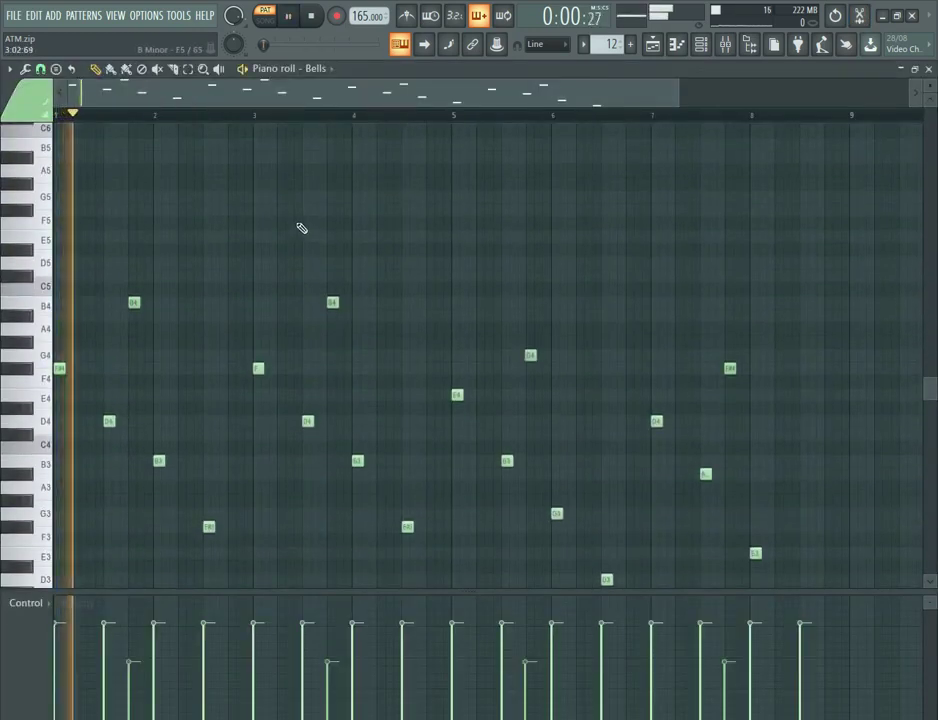
scroll(329, 218, "up", 2)
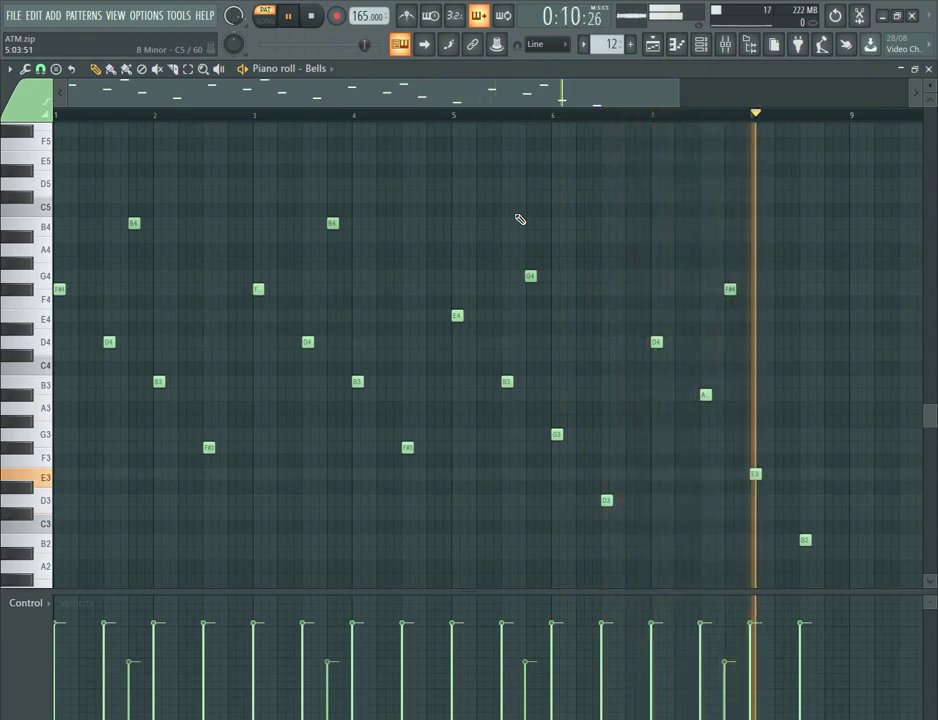
key("space")
key("F7")
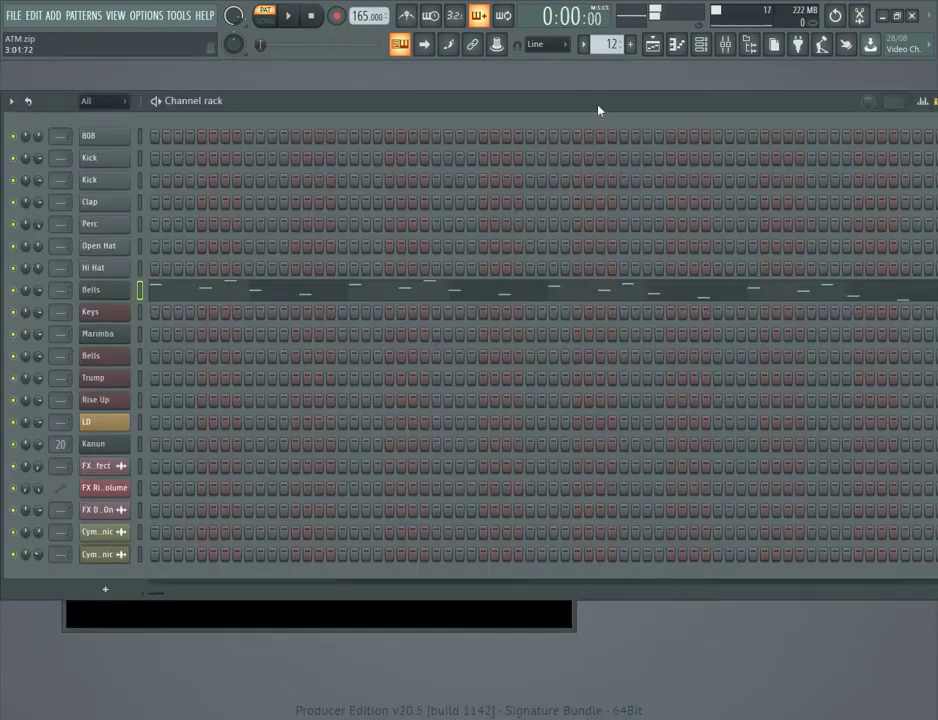
Switch to pattern 13, play its Keys melody in the piano roll, and return to the channel rack
key("KP_Add")
left_click(280, 305)
scroll(373, 314, "up", 3)
key("space")
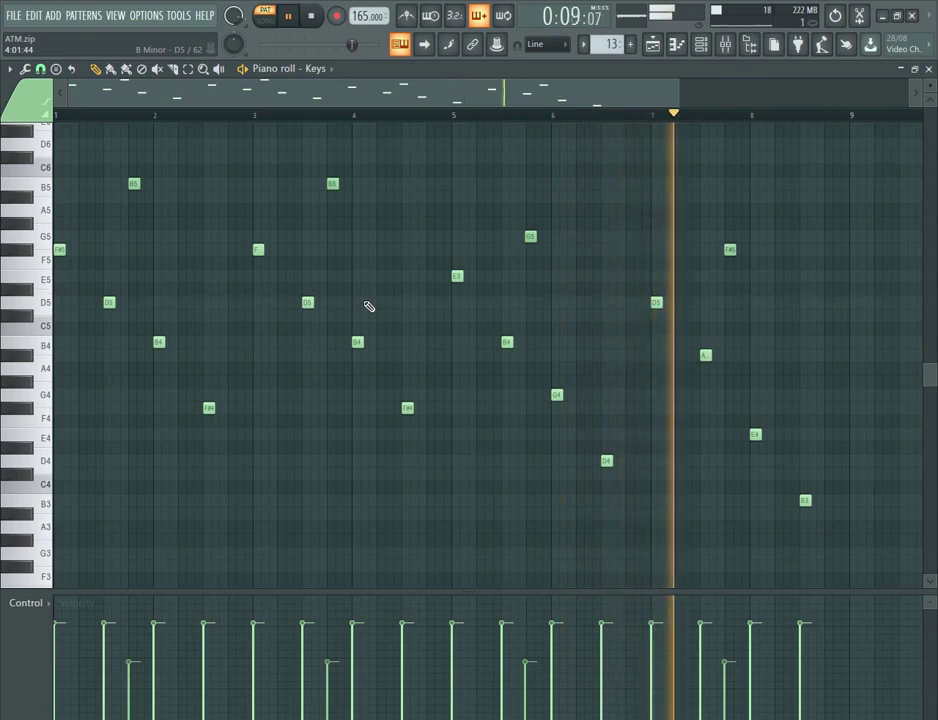
key("space")
key("F6")
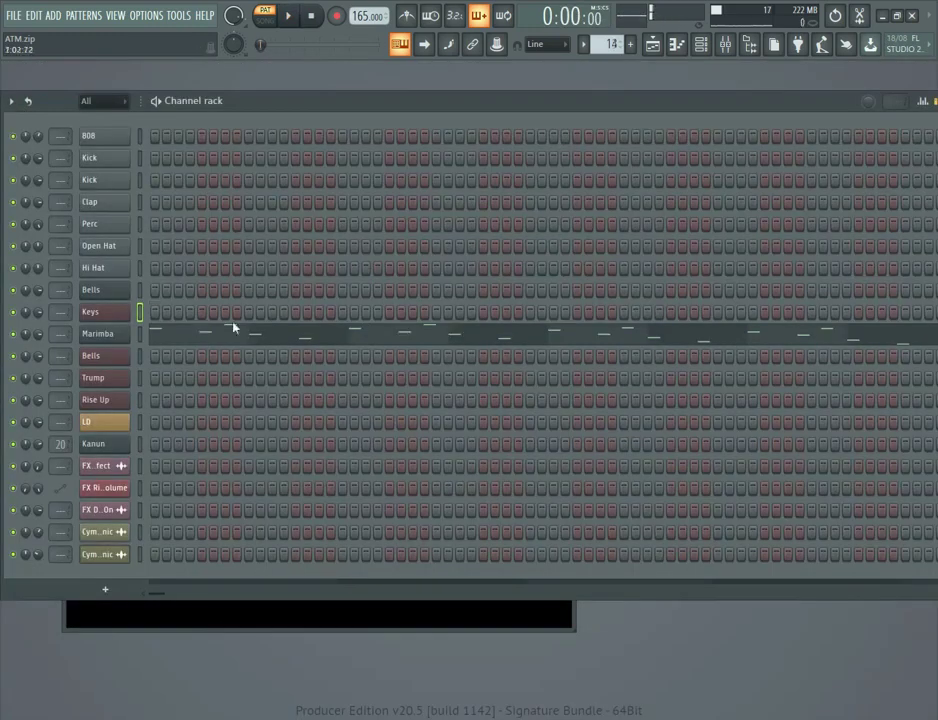
Play the Marimba melody of pattern 14 in the piano roll and close the note view
left_click(201, 343)
key("space")
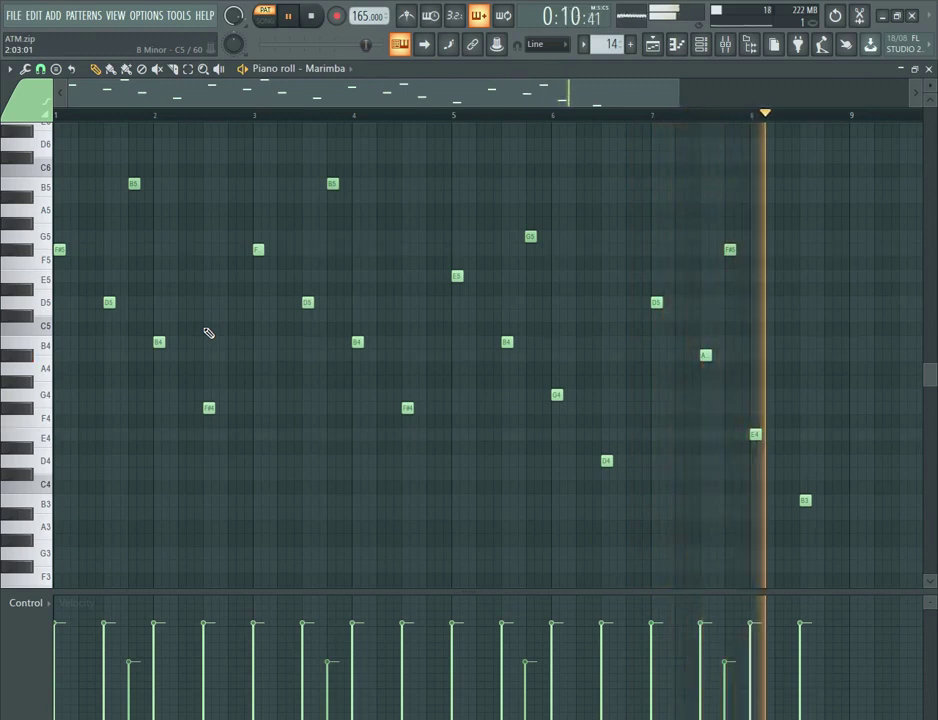
key("space")
key("F7")
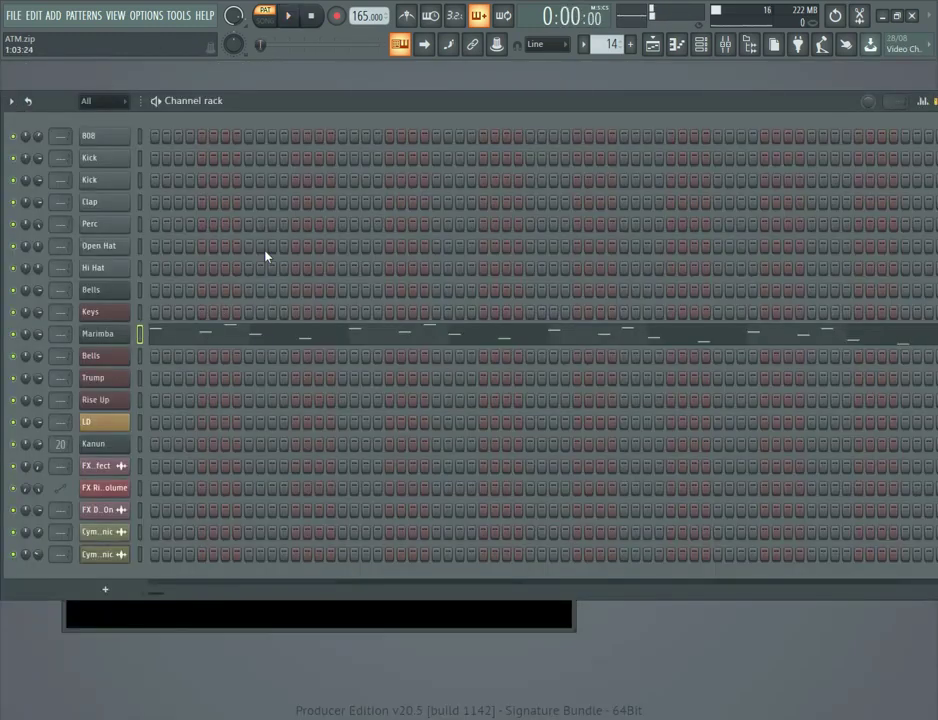
Select pattern 15 and play its second Bells melody in the piano roll
key("KP_Add")
key("F7")
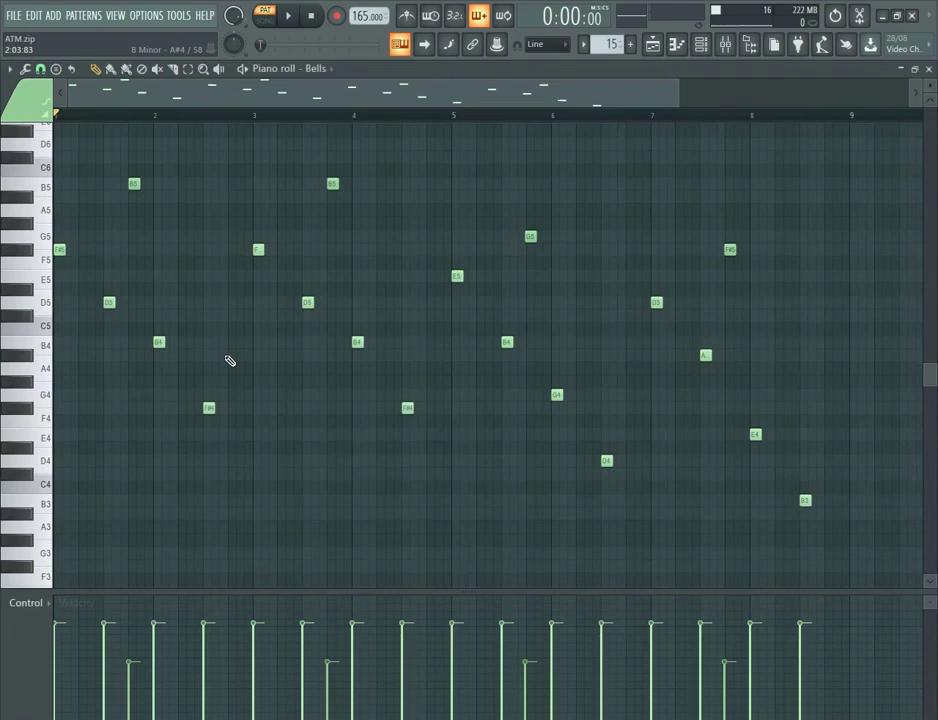
key("space")
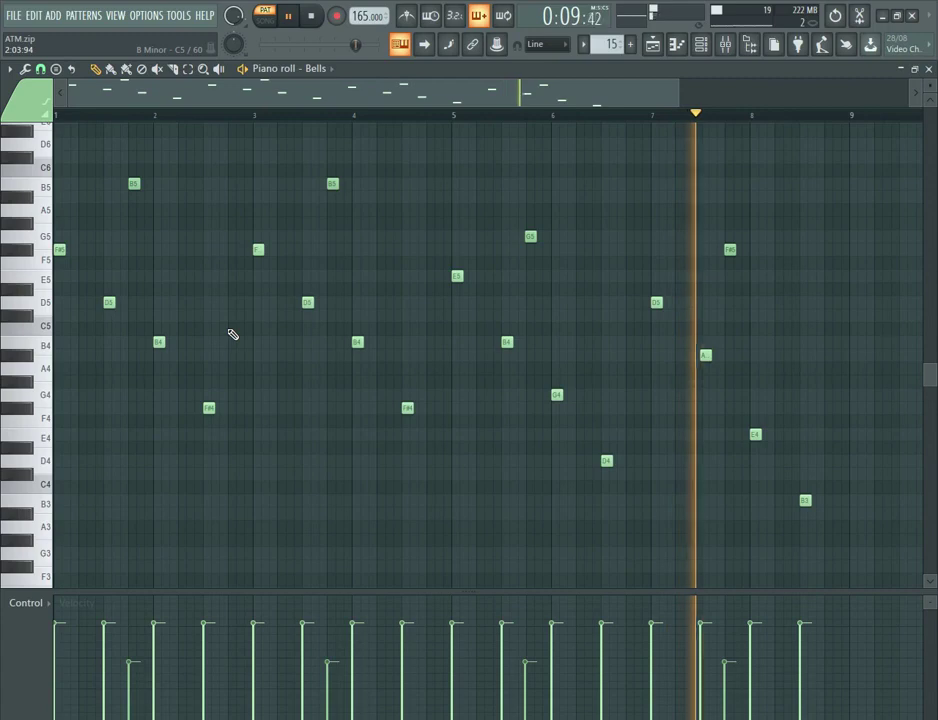
key("space")
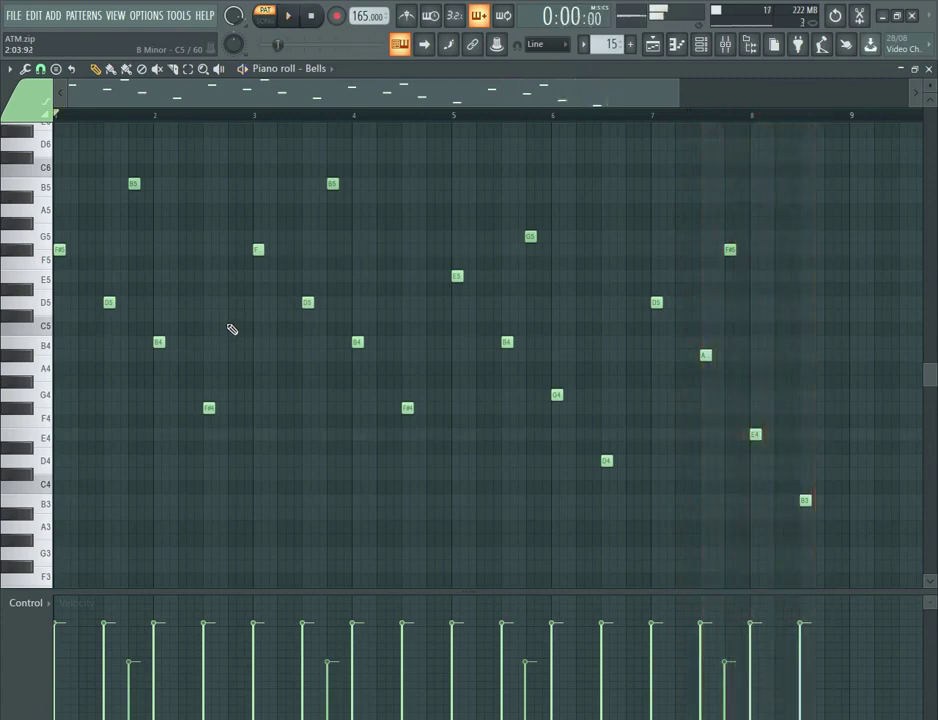
key("F7")
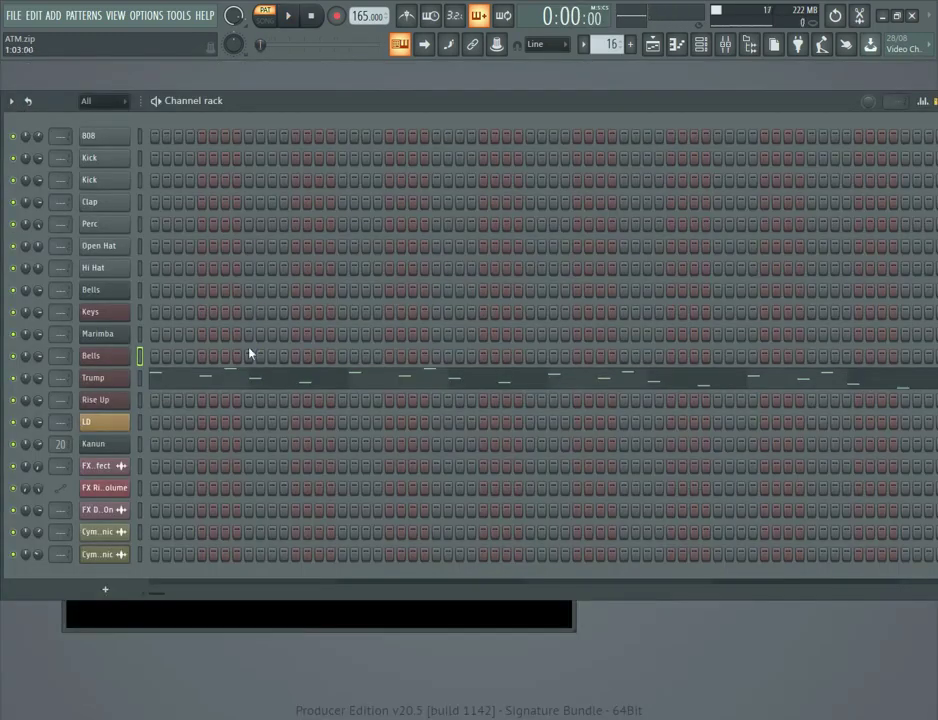
Play the Trump channel's melody of pattern 16 in the piano roll with all its notes in view
left_click(254, 380)
scroll(353, 399, "up", 4)
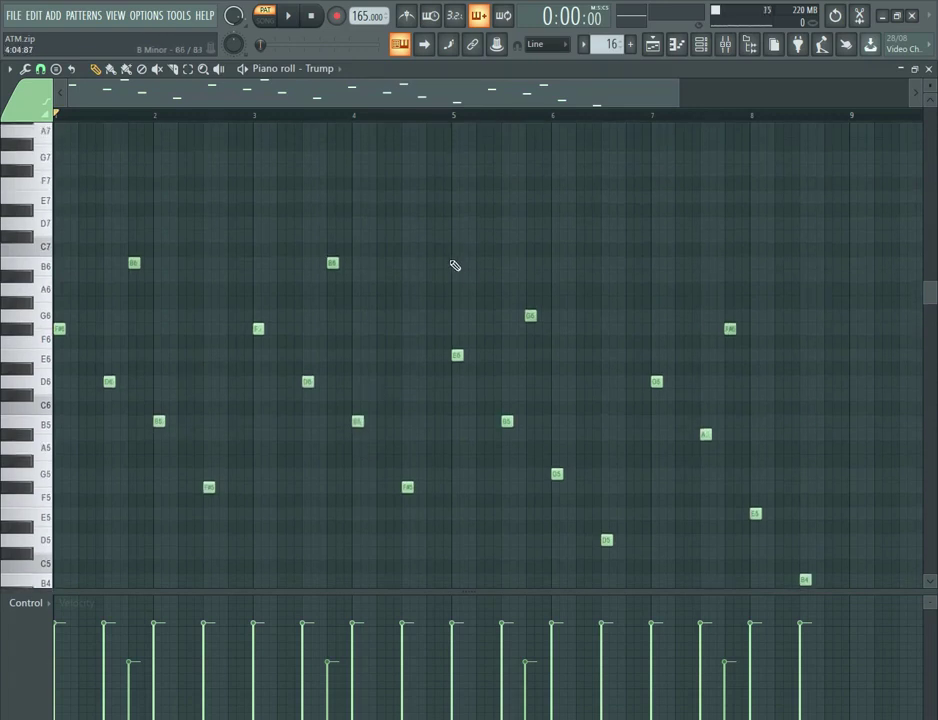
key("space")
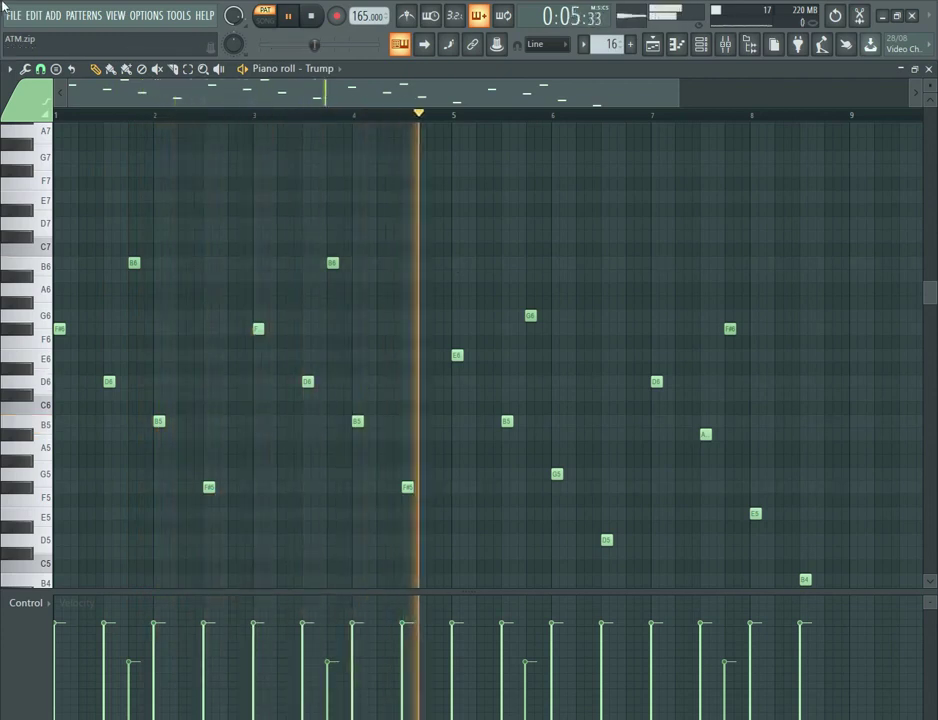
scroll(650, 437, "down", 3)
scroll(660, 415, "up", 1)
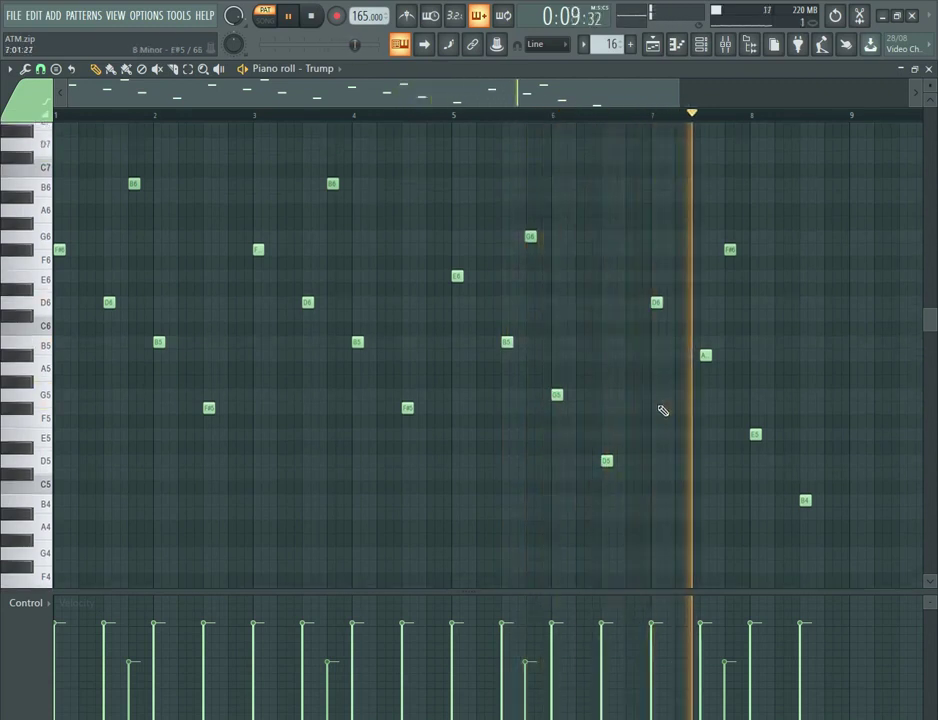
key("space")
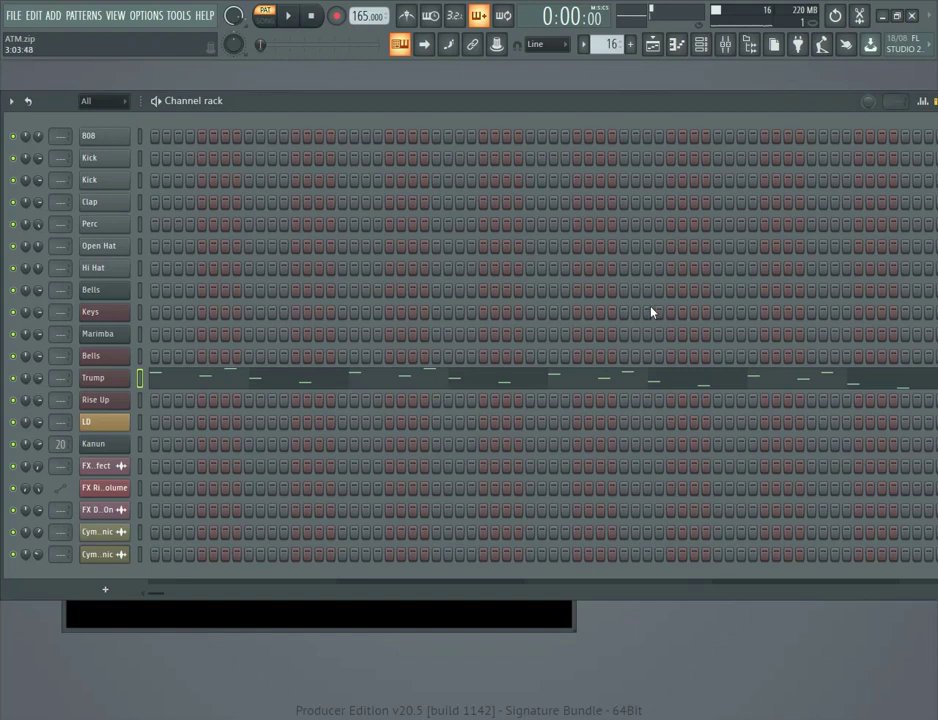
Select pattern 17 and play the Rise Up channel's notes in the piano roll
key("Down")
key("space")
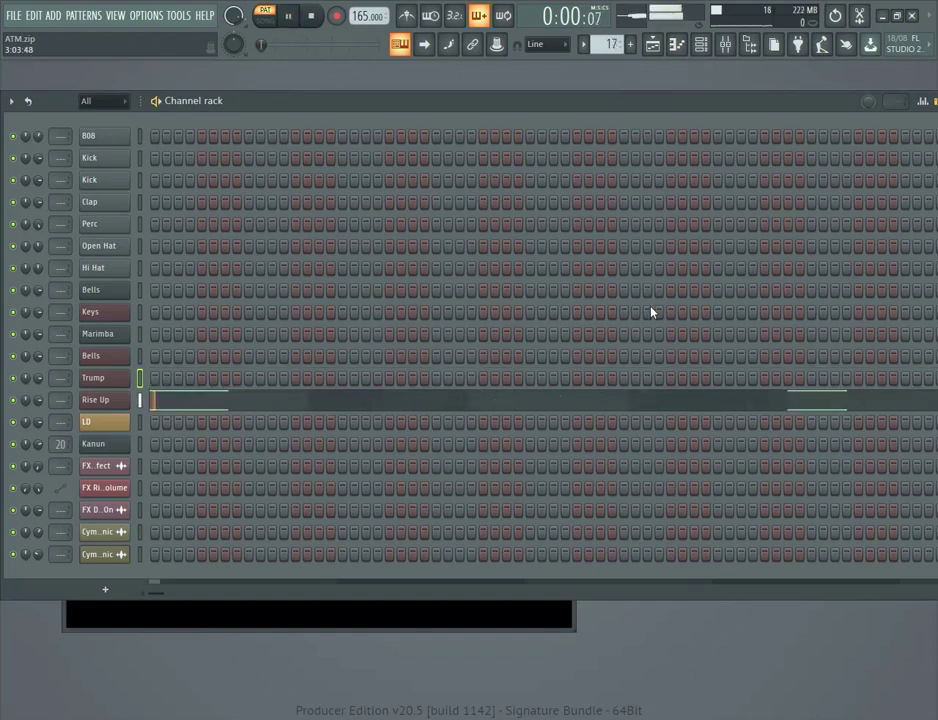
left_click(240, 410)
scroll(314, 414, "up", 4)
scroll(314, 414, "down", 3)
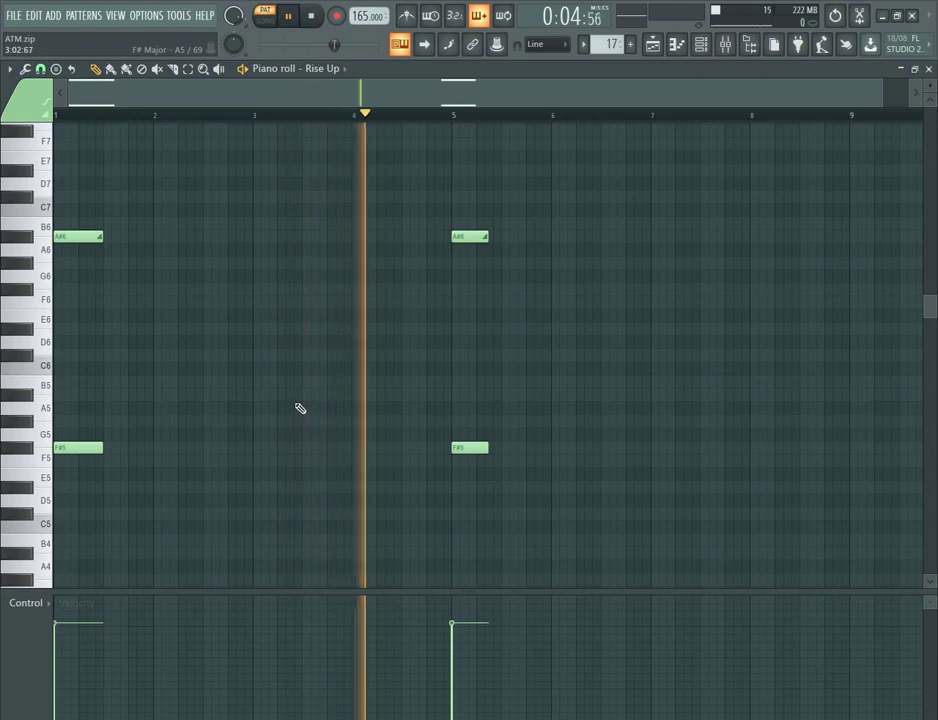
key("space")
key("F7")
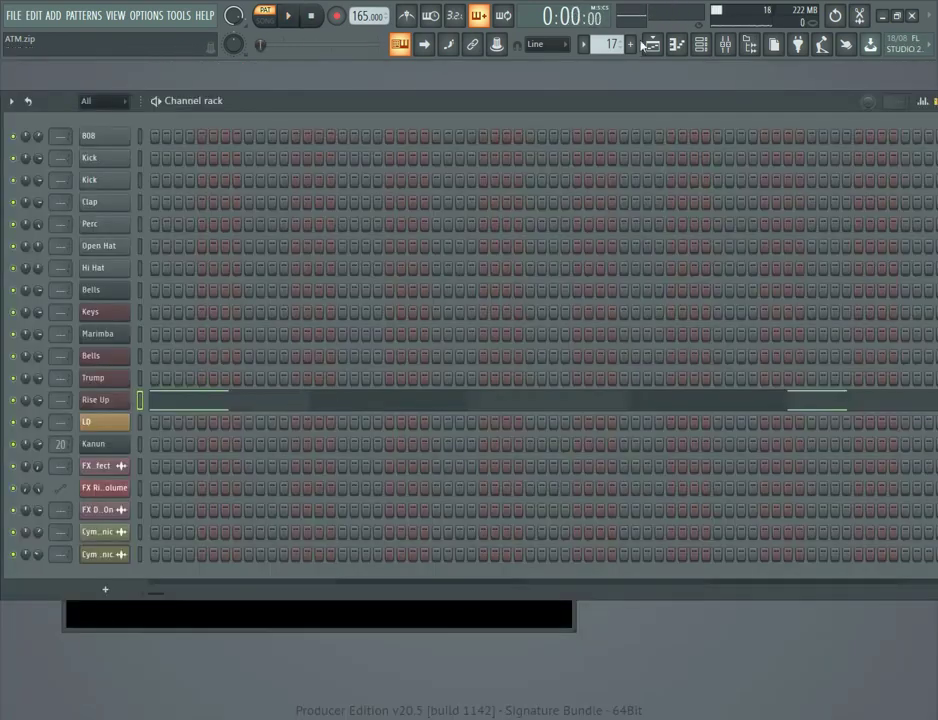
Go to pattern 19 and play the Kanun melody in the piano roll
scroll(607, 45, "down", 20)
scroll(604, 47, "down", 1)
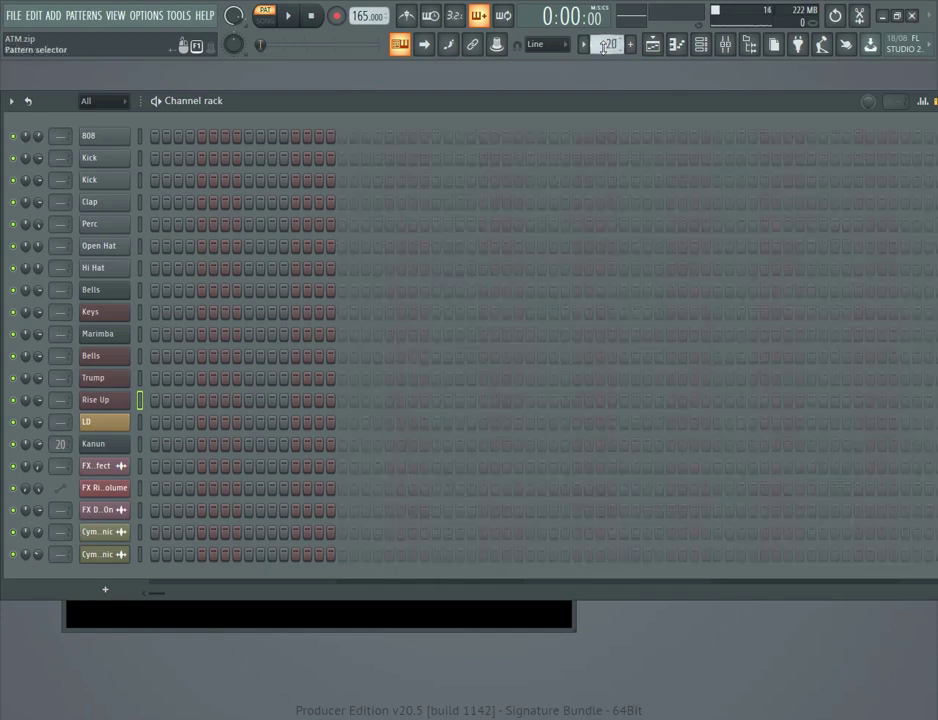
left_click(385, 443)
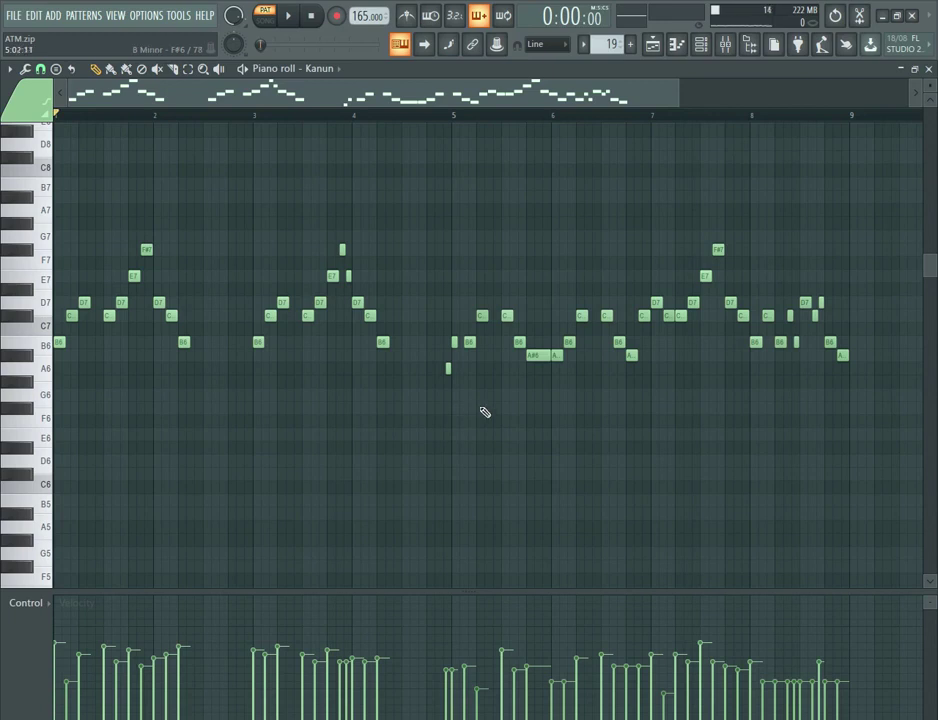
key("space")
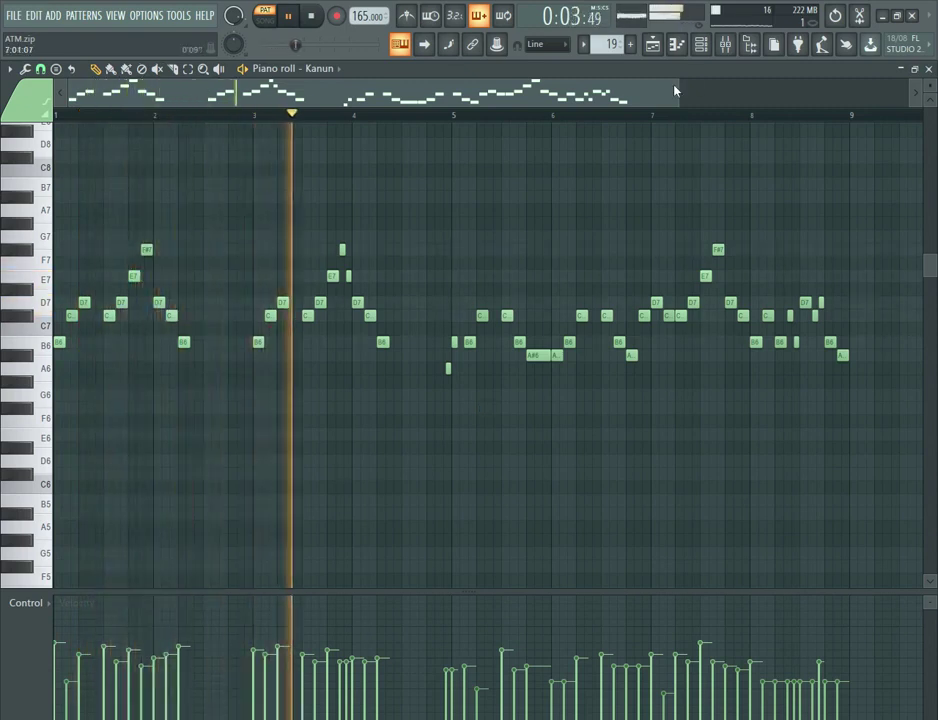
Open Fruity Reeverb 2 on the Kanun's mixer insert 20 and switch the reverb to a different preset
left_click(727, 45)
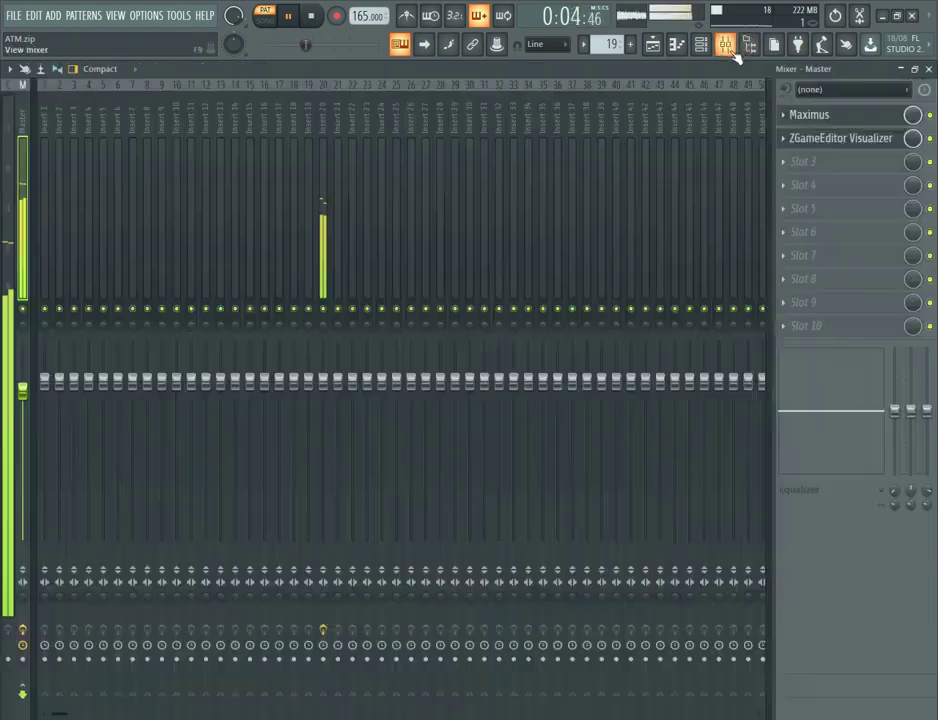
left_click(322, 248)
left_click(822, 115)
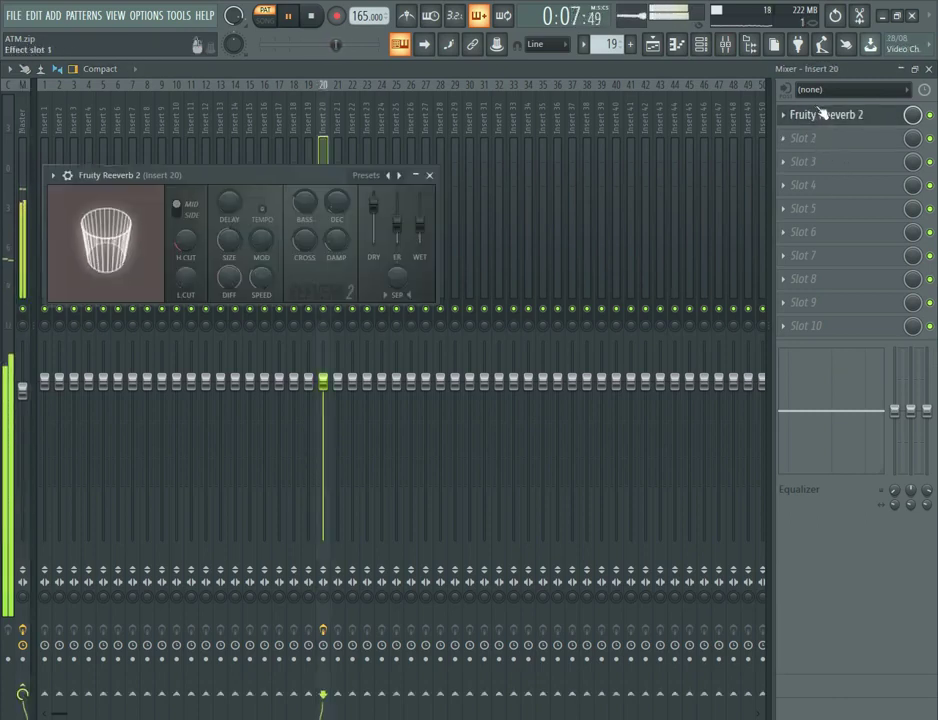
left_click(53, 175)
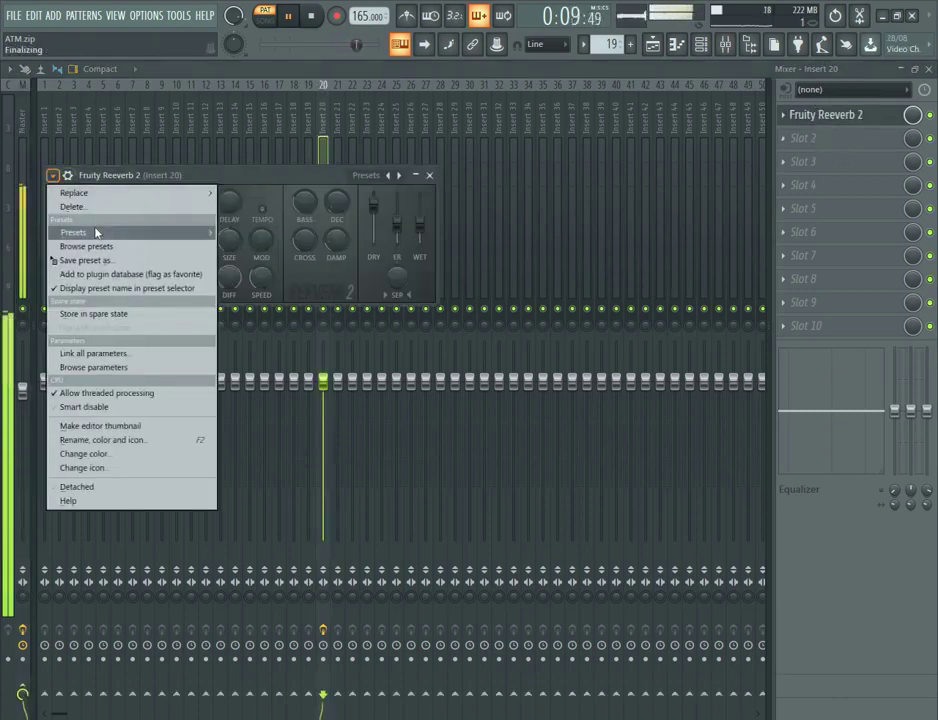
mouse_move(94, 232)
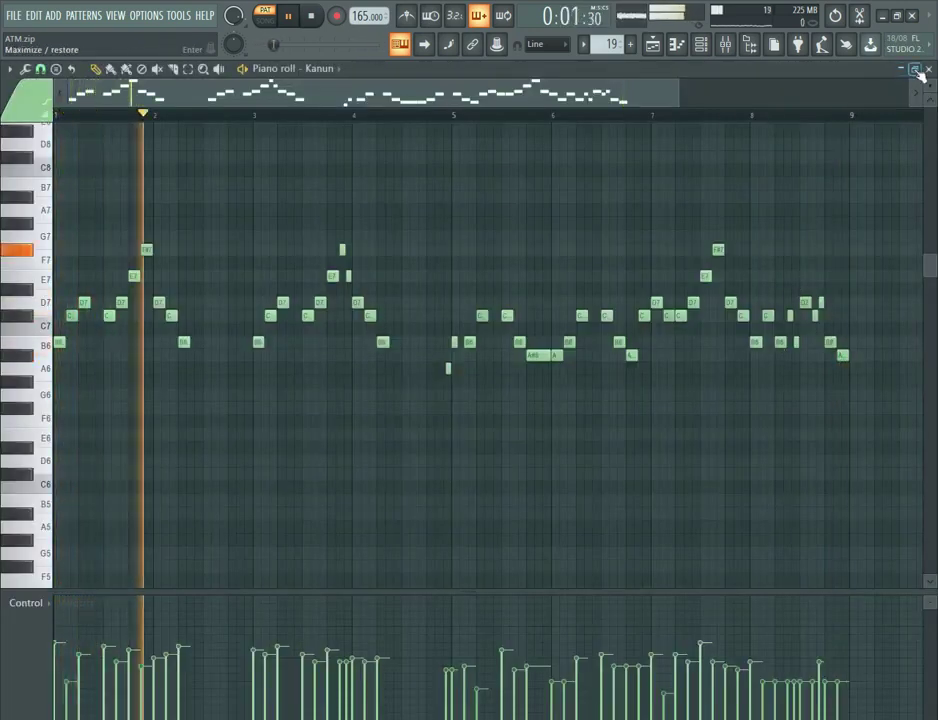
Reopen Fruity Reeverb 2 on the Kanun's insert 20 and lower its early reflection and wet levels slightly
key("F6")
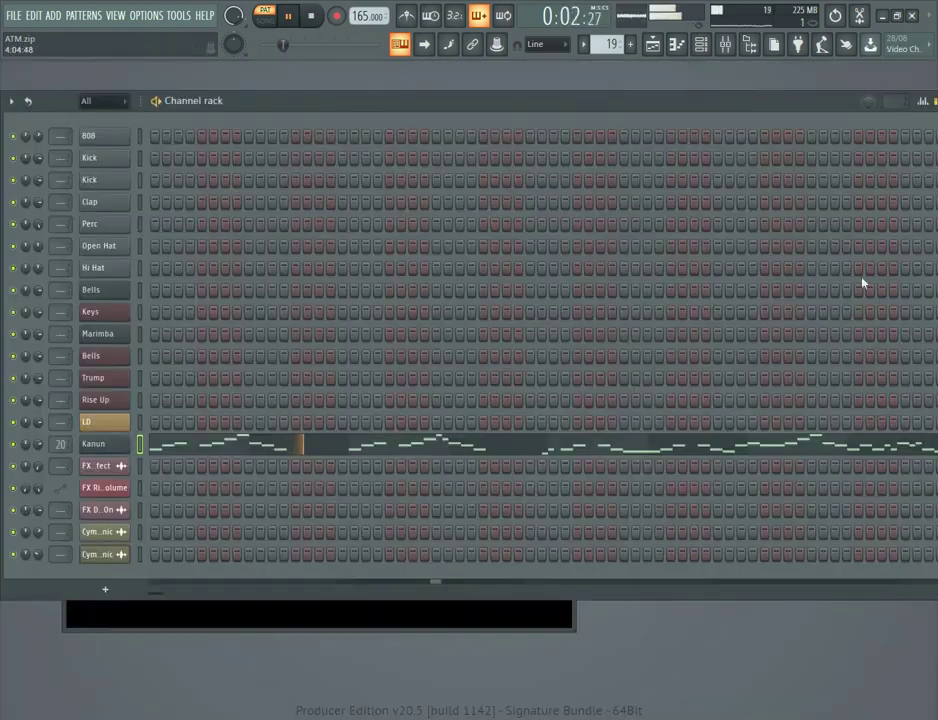
right_click(27, 453)
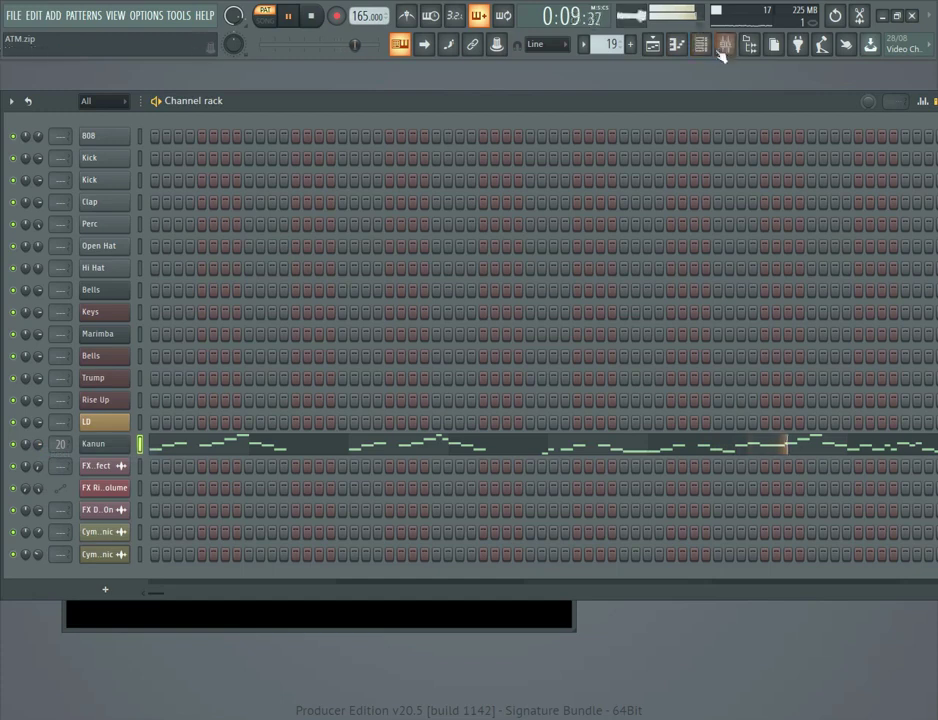
left_click(724, 45)
left_click(875, 115)
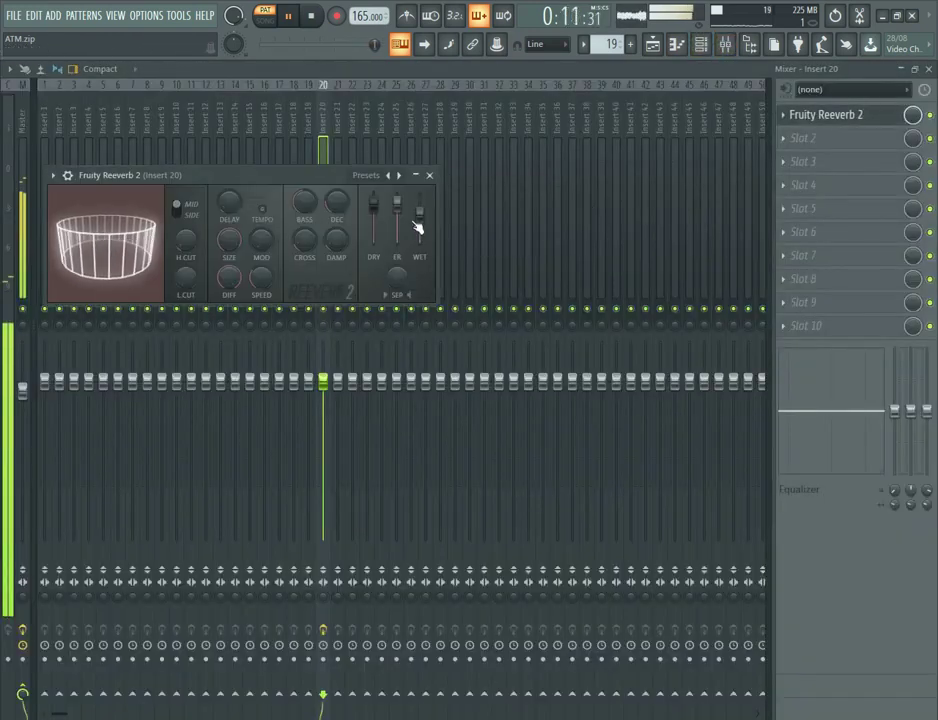
left_click_drag(397, 202, 402, 214)
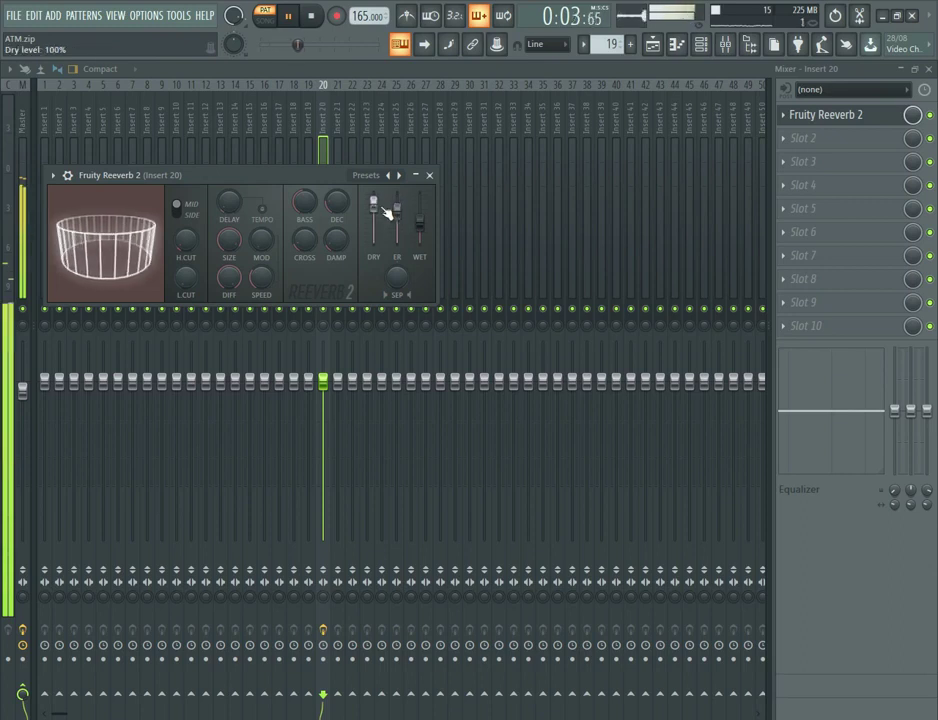
Show the whole arrangement in the playlist and play it in song mode from the start to the end
key("F6")
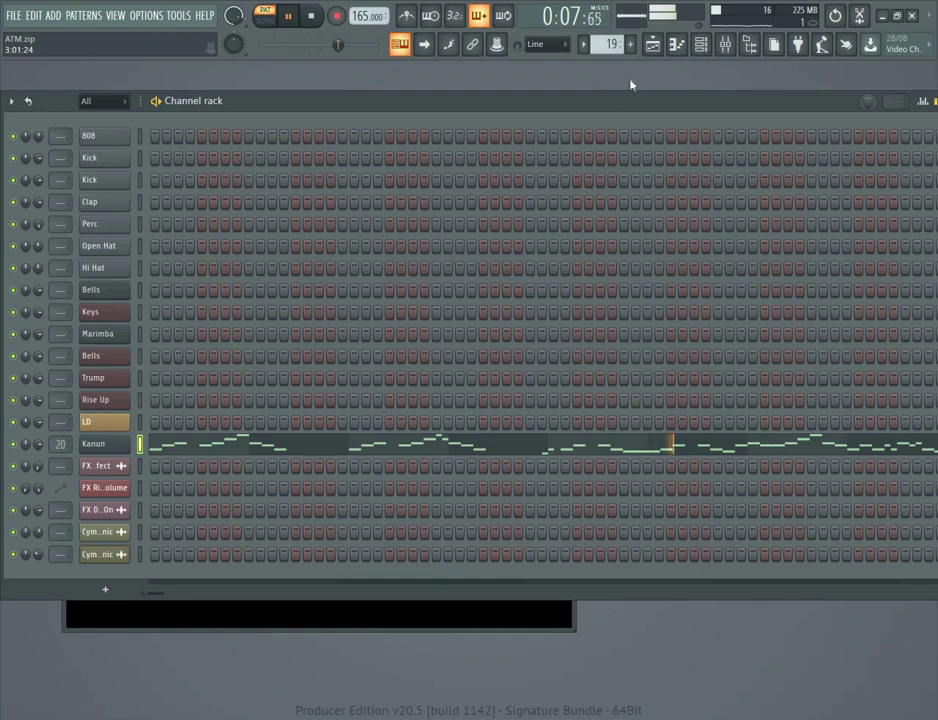
left_click(652, 46)
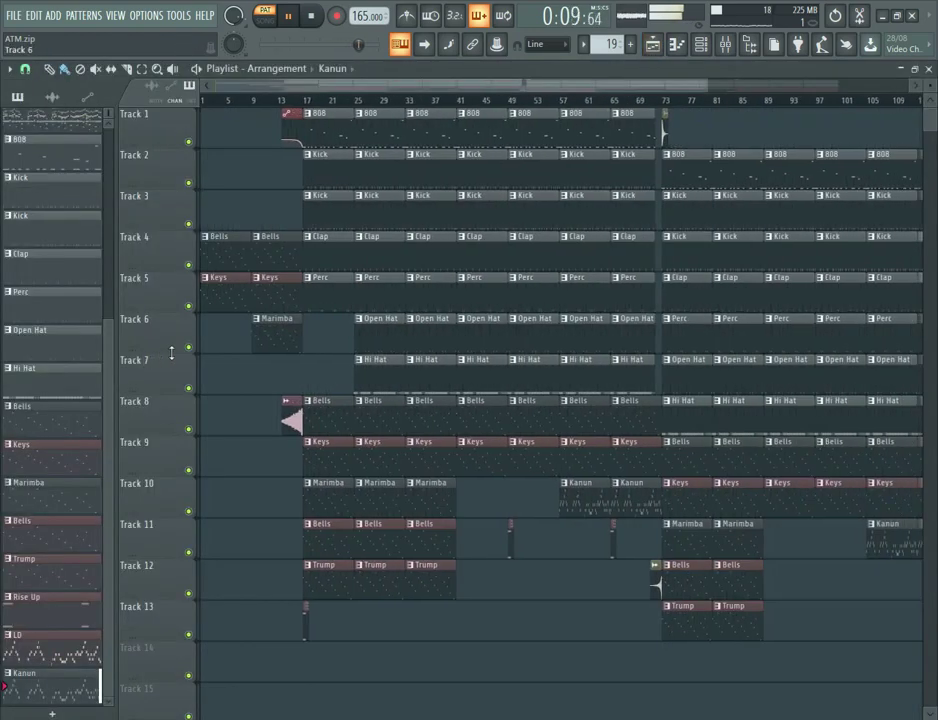
scroll(160, 352, "down", 2)
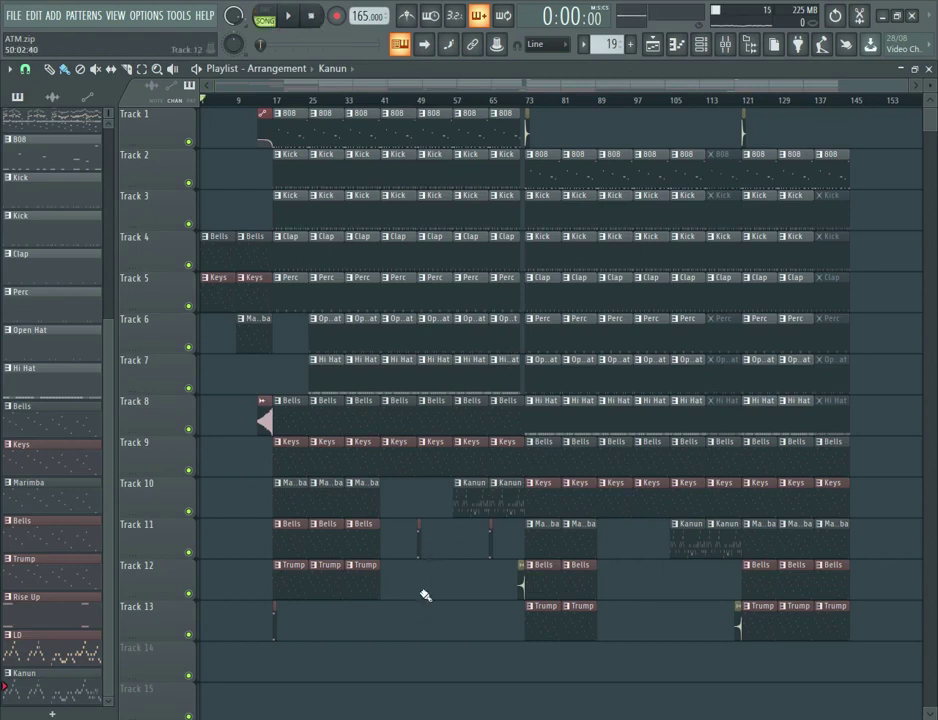
key("space")
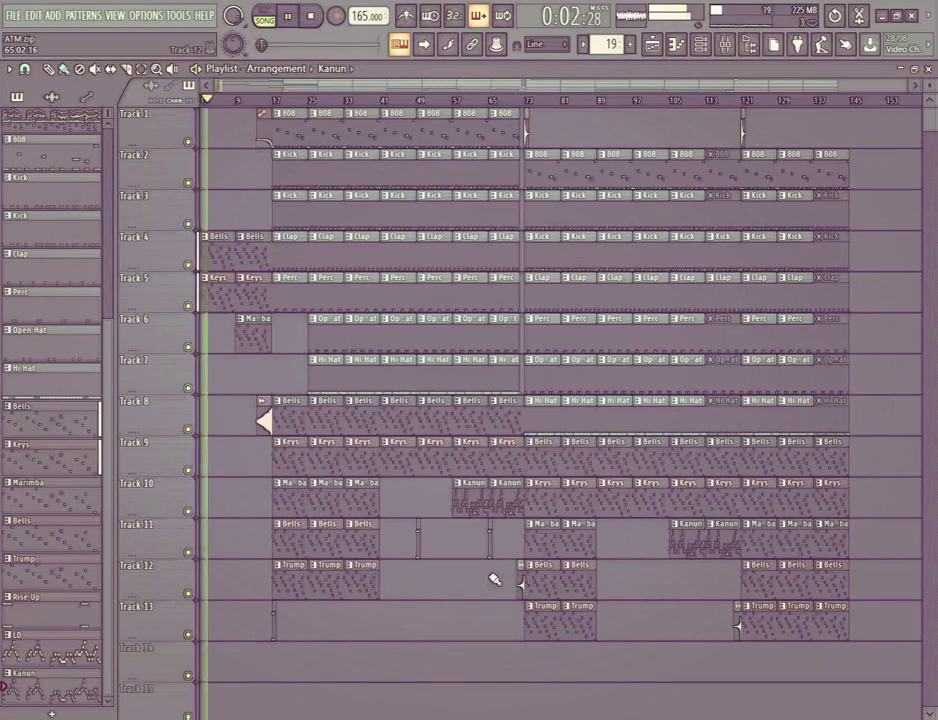
left_click(700, 46)
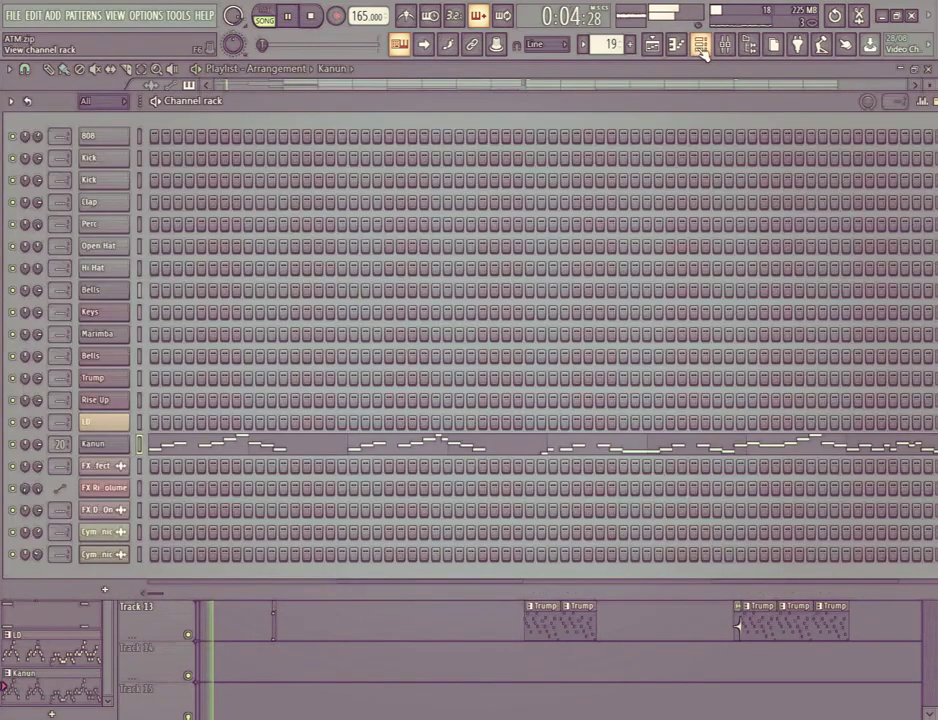
left_click(701, 46)
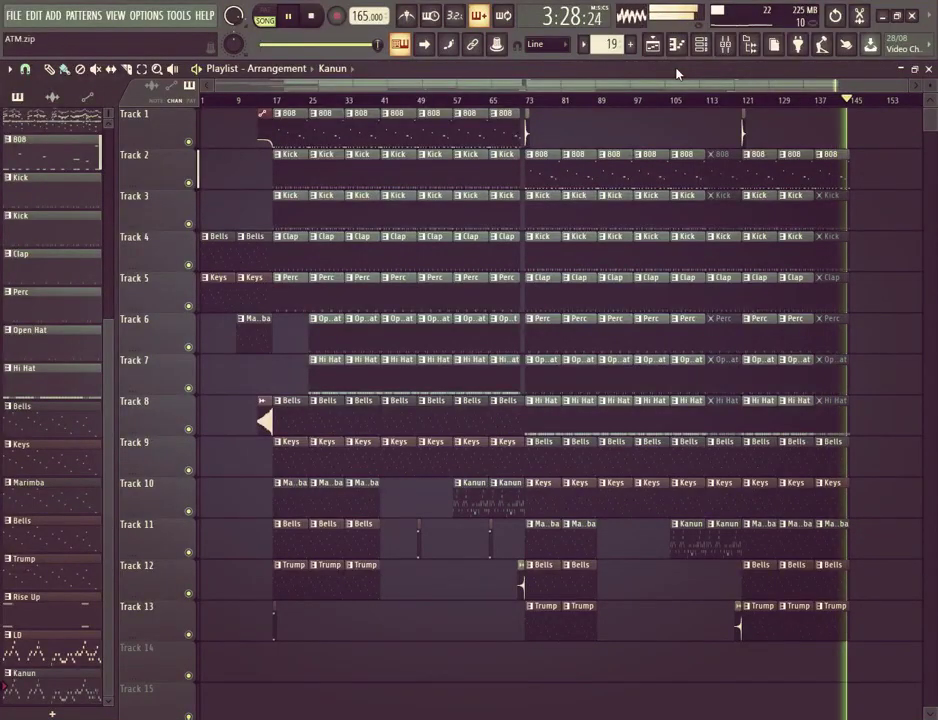
key("space")
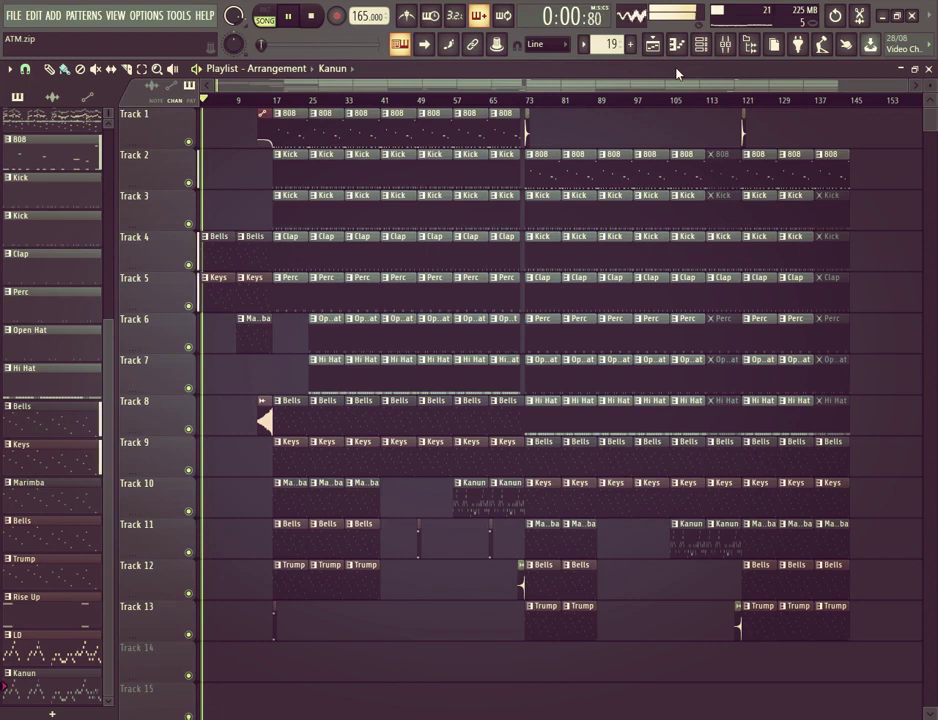